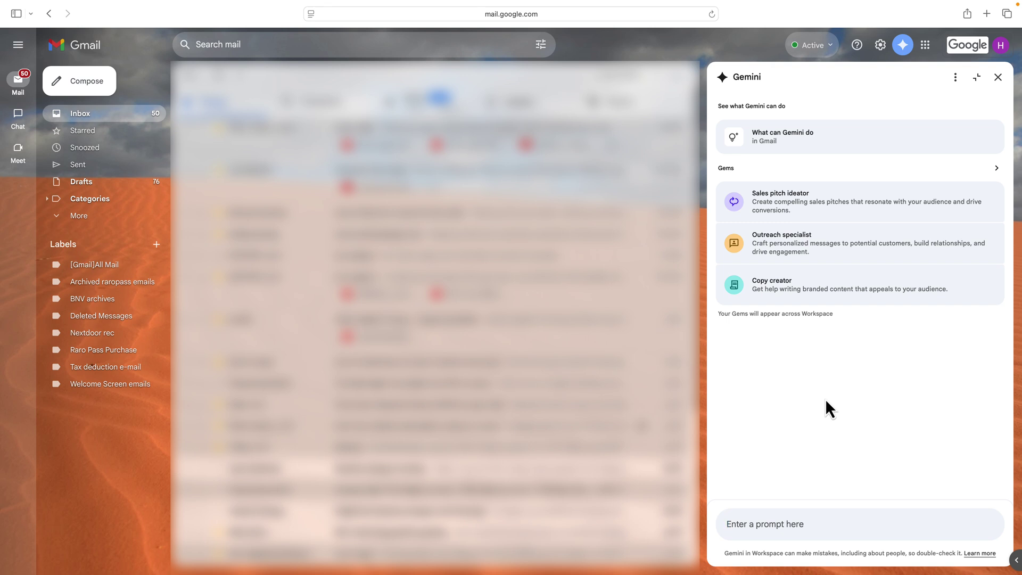
Search mail for 'help me find the email from American Airlines that incudes SBA and SAN'
{"action": "left_click", "coordinate": [341, 46]}
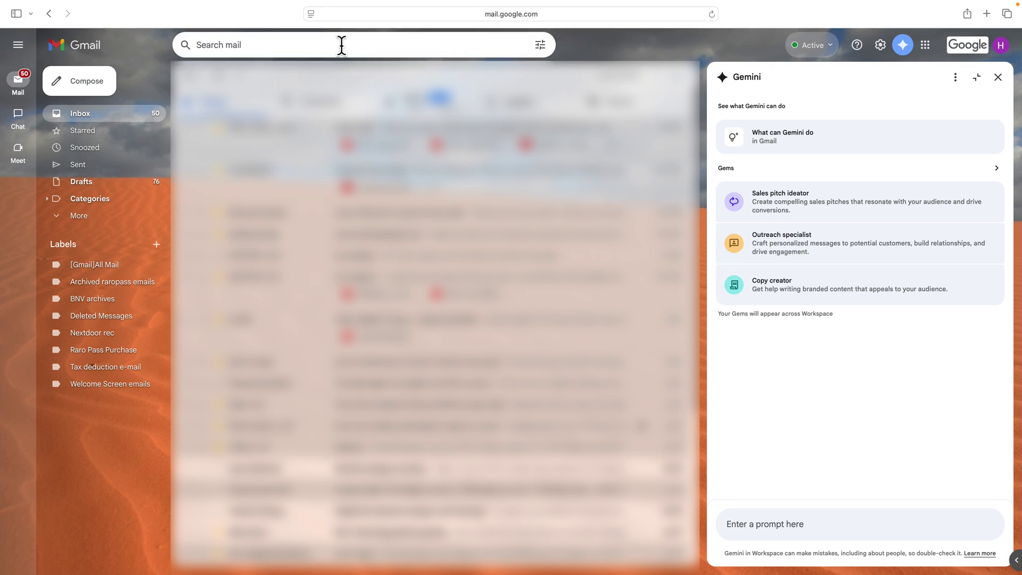
{"action": "type", "text": "help me find the email"}
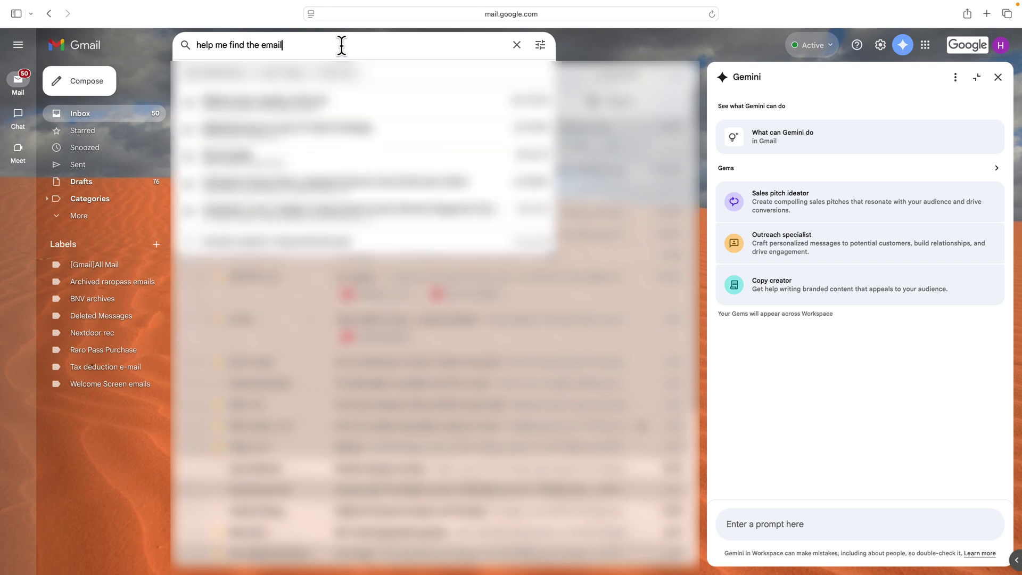
{"action": "type", "text": " from A"}
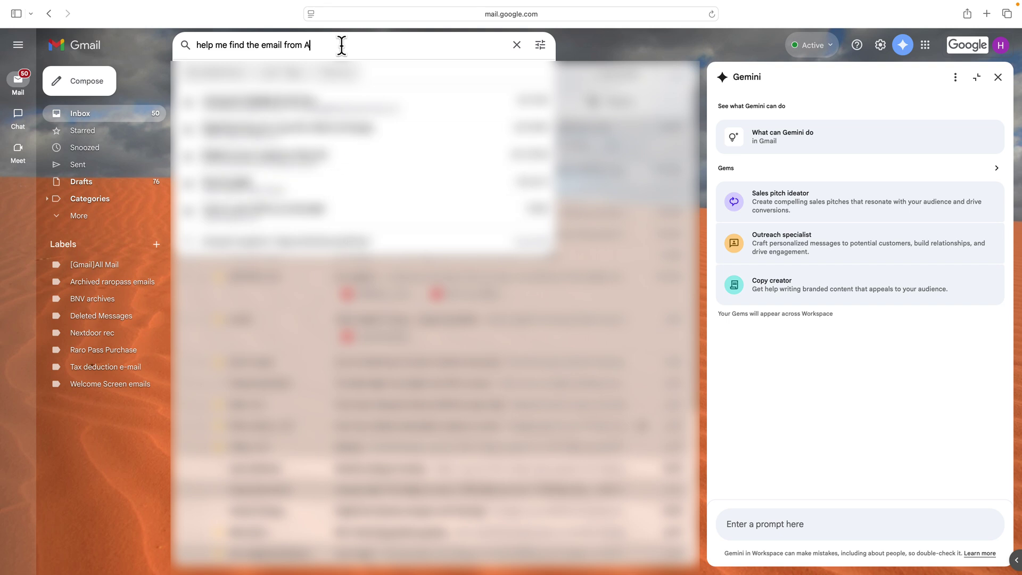
{"action": "type", "text": "merican Airlin"}
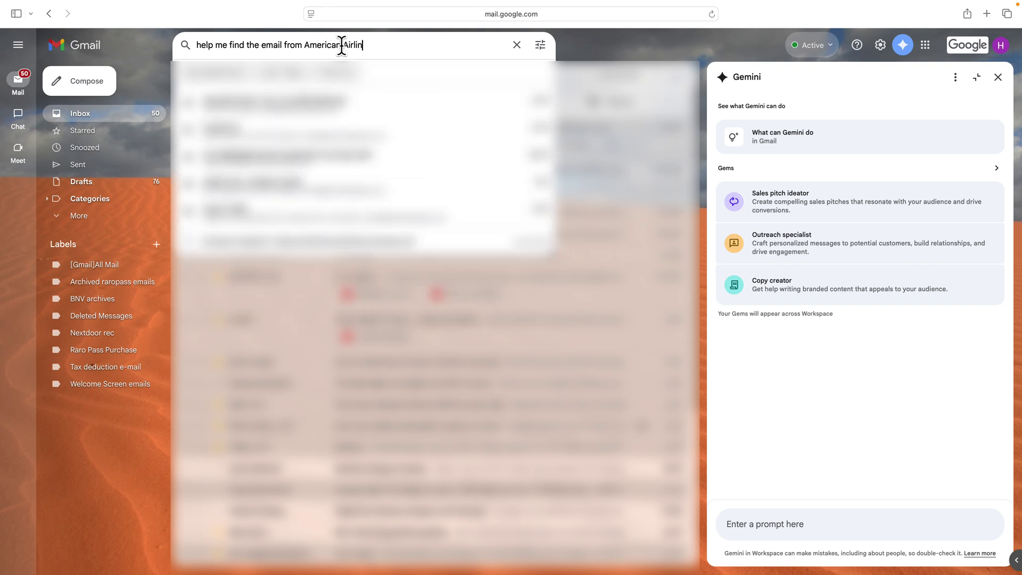
{"action": "type", "text": "es that incude"}
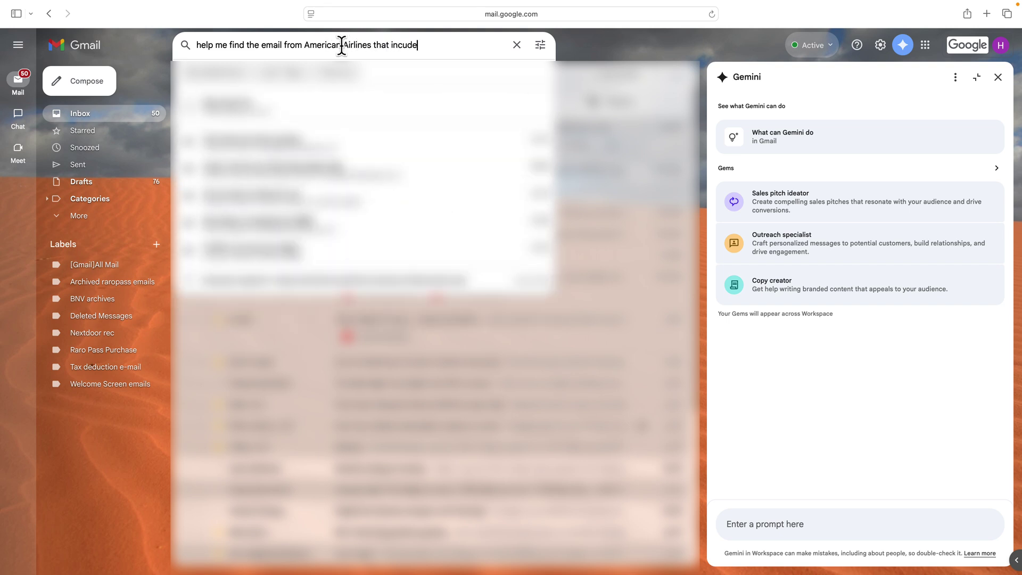
{"action": "type", "text": "s SBA and SAN"}
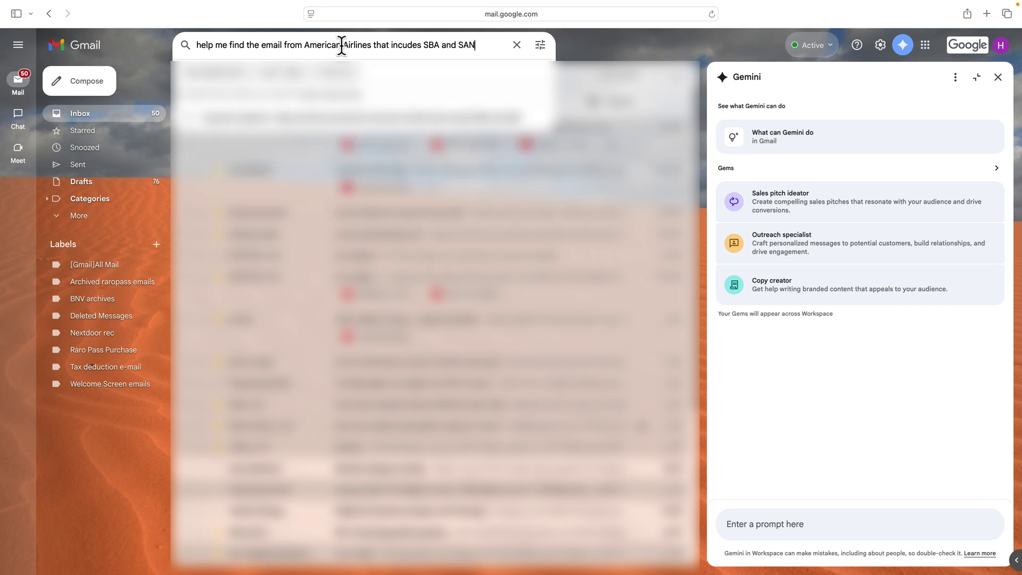
{"action": "key", "text": "super+a"}
{"action": "key", "text": "super+c"}
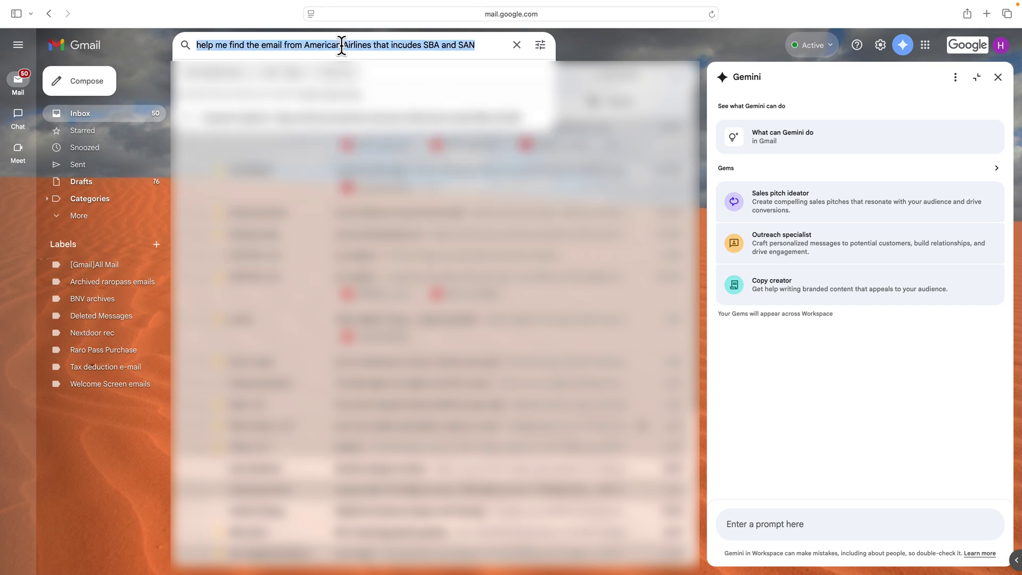
{"action": "key", "text": "Right"}
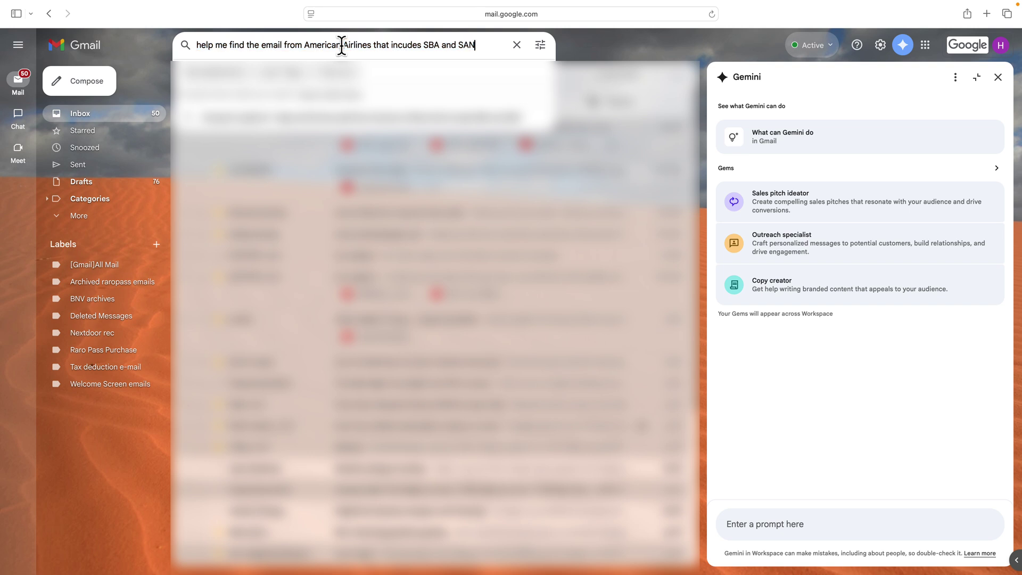
{"action": "key", "text": "Return"}
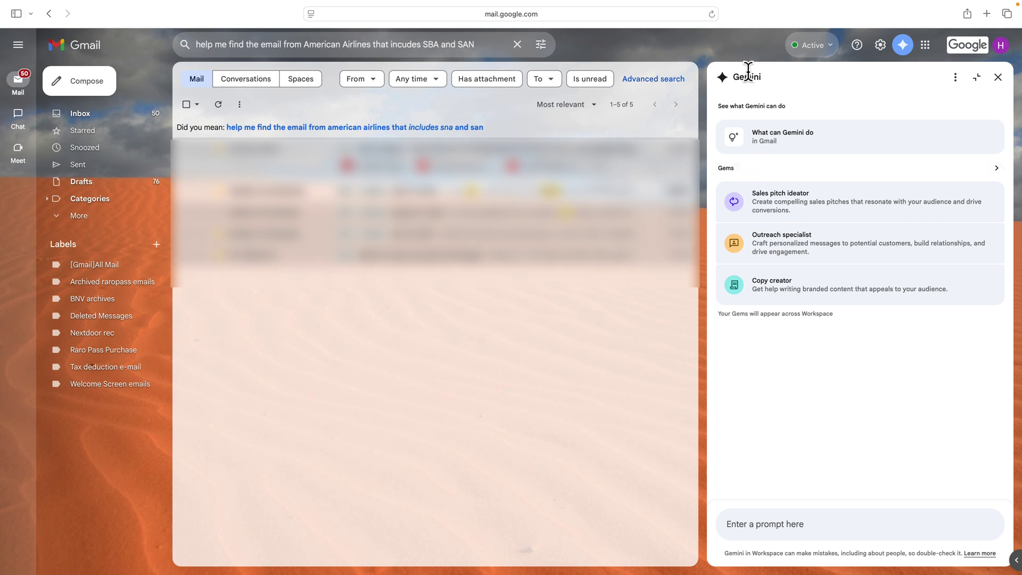
Paste the same American Airlines SBA and SAN query into Gemini and send it
{"action": "left_click", "coordinate": [761, 526]}
{"action": "key", "text": "super+v"}
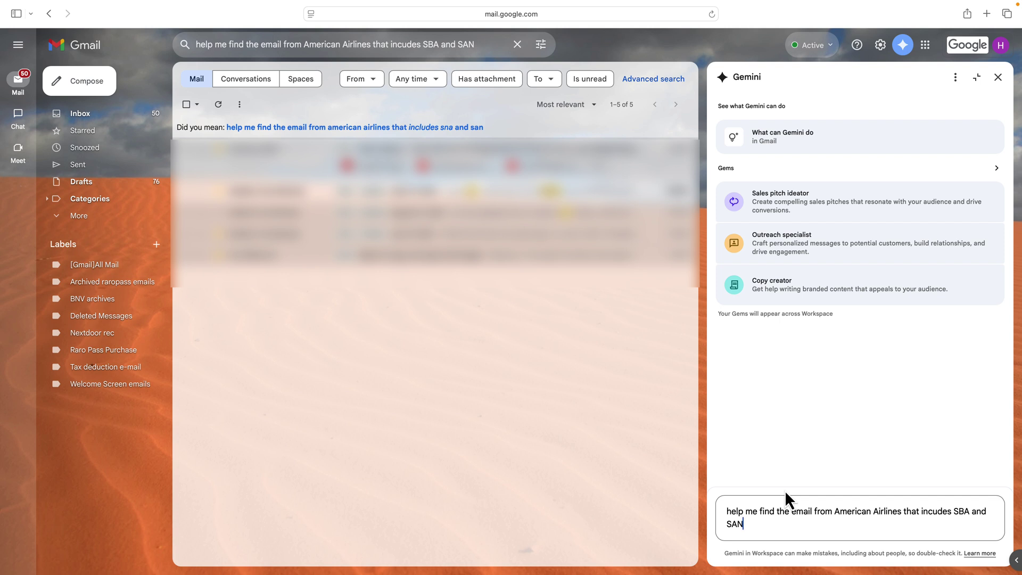
{"action": "key", "text": "Return"}
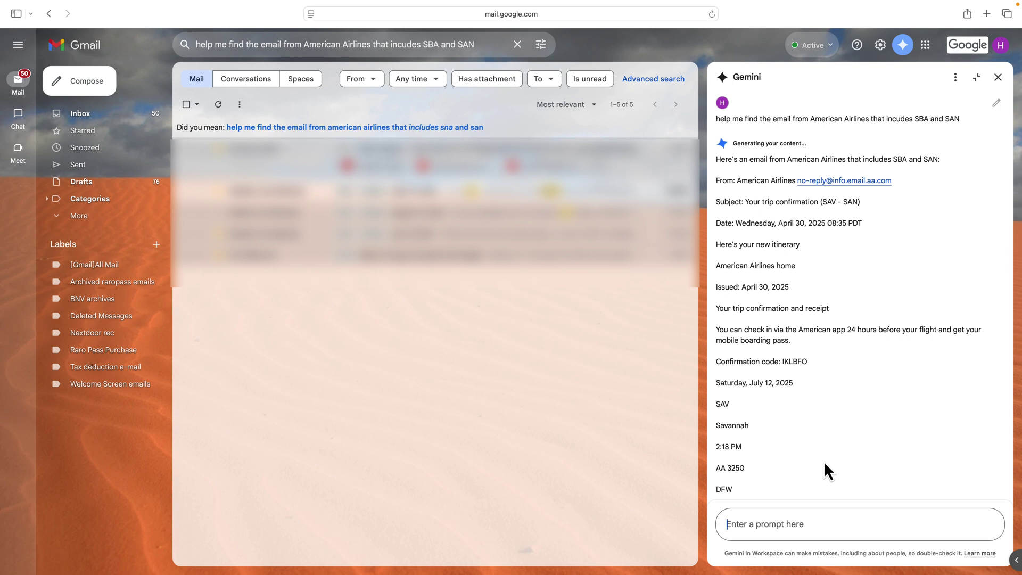
Review Gemini's answer showing the SAV - SAN trip confirmation and itinerary details
{"action": "scroll", "coordinate": [810, 395], "scroll_direction": "down", "scroll_amount": 10}
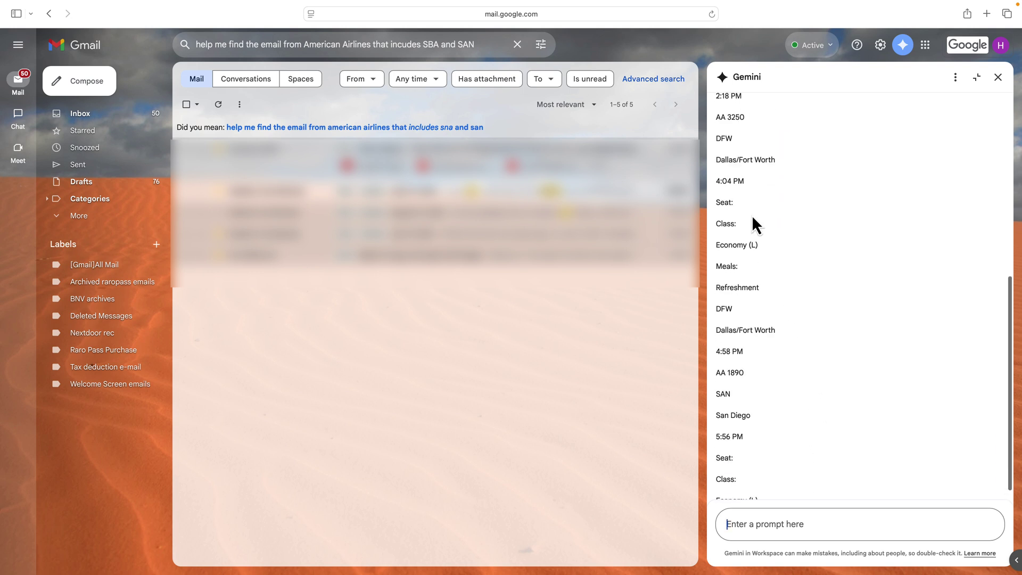
{"action": "scroll", "coordinate": [754, 238], "scroll_direction": "down", "scroll_amount": 6}
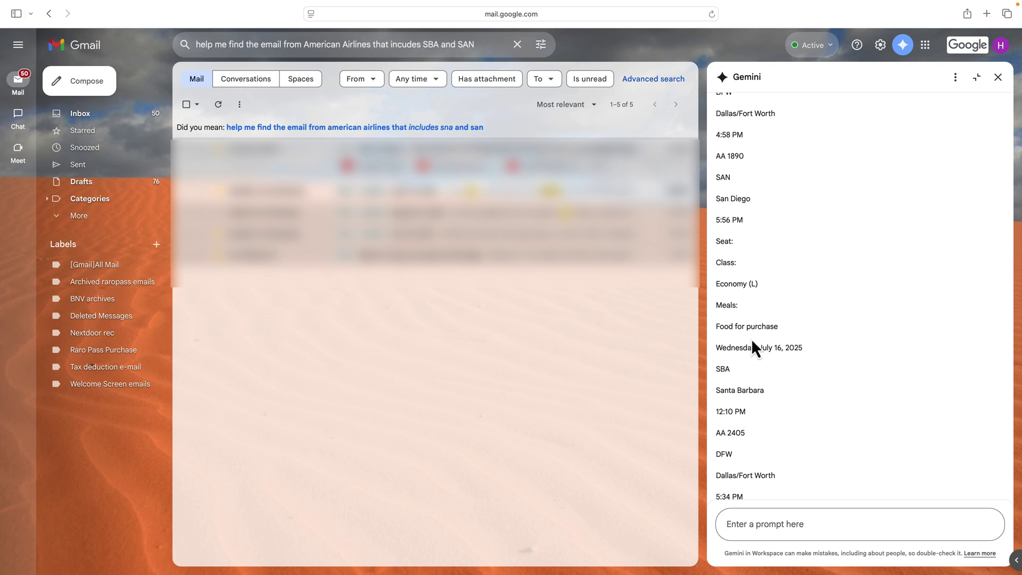
{"action": "left_click_drag", "start_coordinate": [719, 347], "coordinate": [797, 347]}
{"action": "scroll", "coordinate": [797, 347], "scroll_direction": "down", "scroll_amount": 2}
{"action": "scroll", "coordinate": [797, 346], "scroll_direction": "up", "scroll_amount": 8}
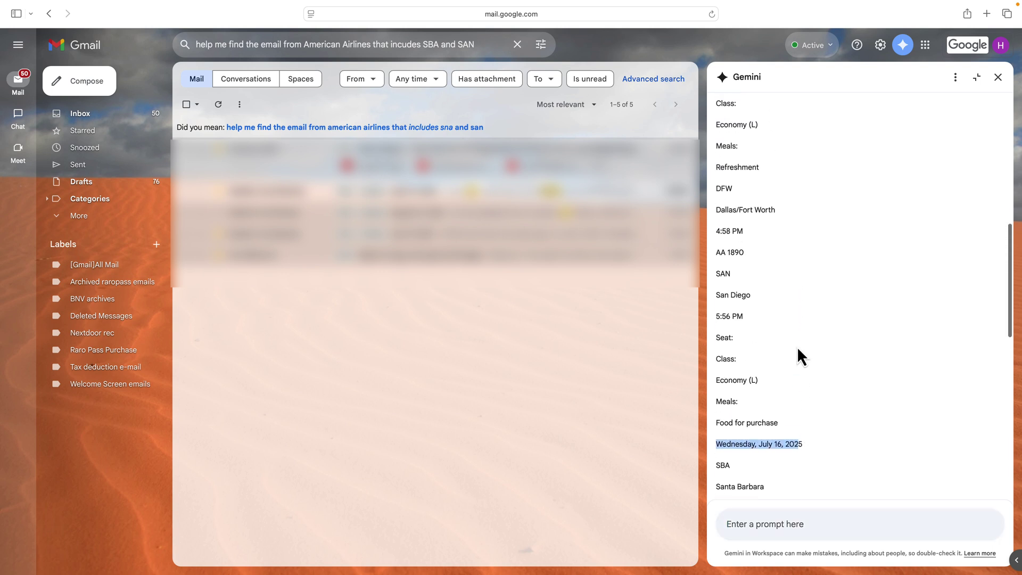
{"action": "scroll", "coordinate": [797, 347], "scroll_direction": "up", "scroll_amount": 8}
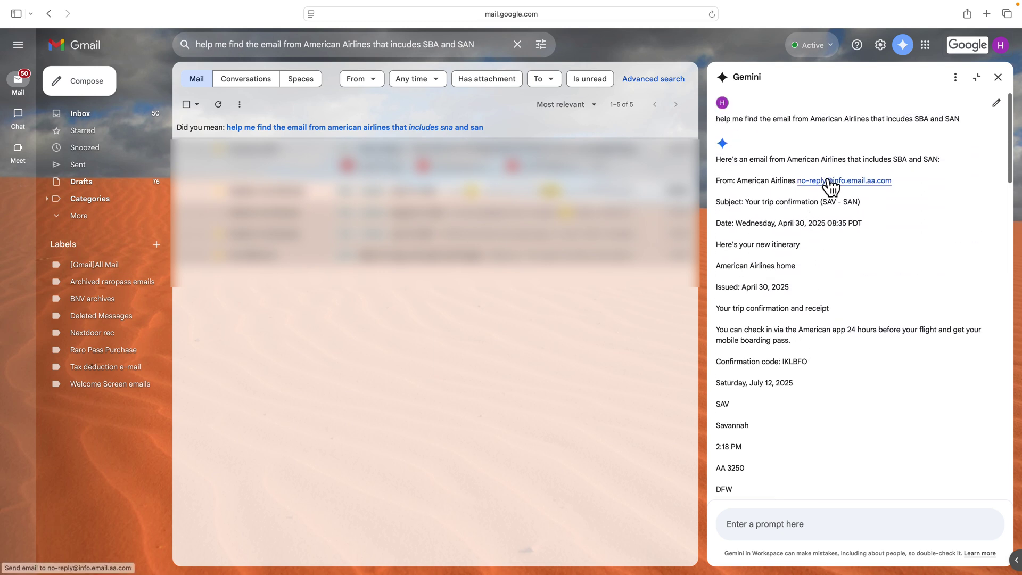
{"action": "scroll", "coordinate": [793, 261], "scroll_direction": "down", "scroll_amount": 20}
{"action": "scroll", "coordinate": [793, 262], "scroll_direction": "down", "scroll_amount": 8}
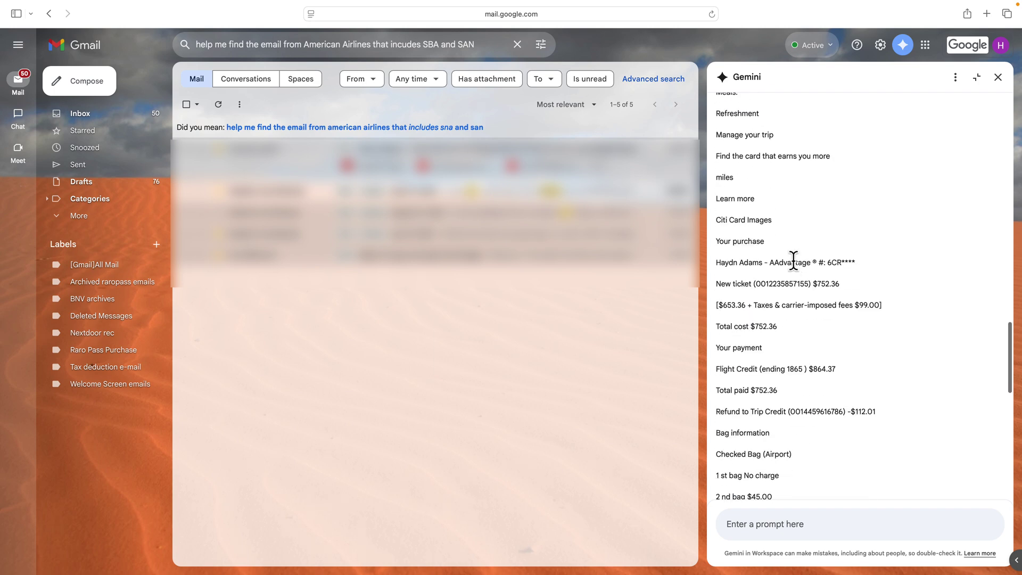
{"action": "scroll", "coordinate": [794, 262], "scroll_direction": "down", "scroll_amount": 18}
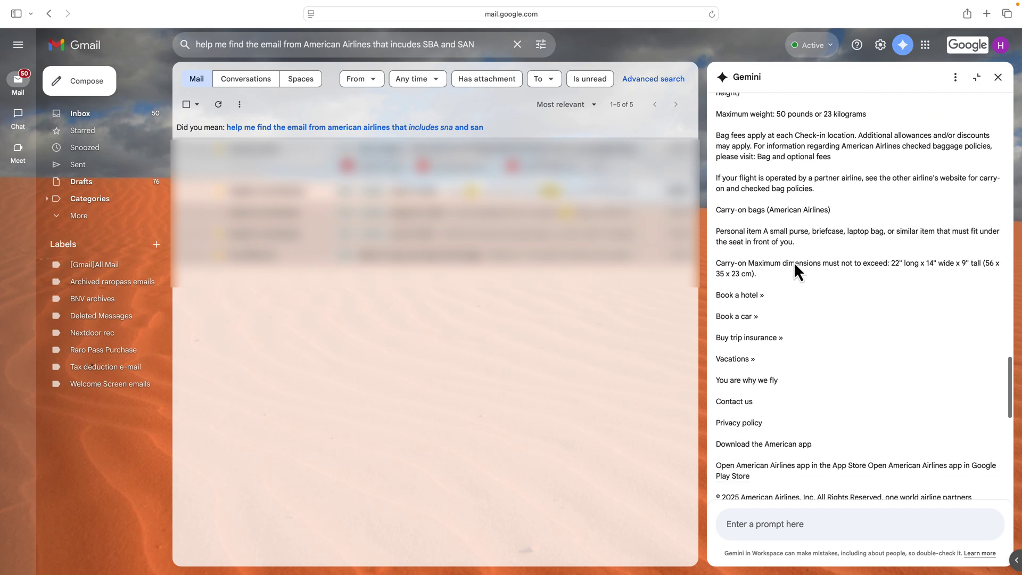
{"action": "scroll", "coordinate": [793, 262], "scroll_direction": "down", "scroll_amount": 5}
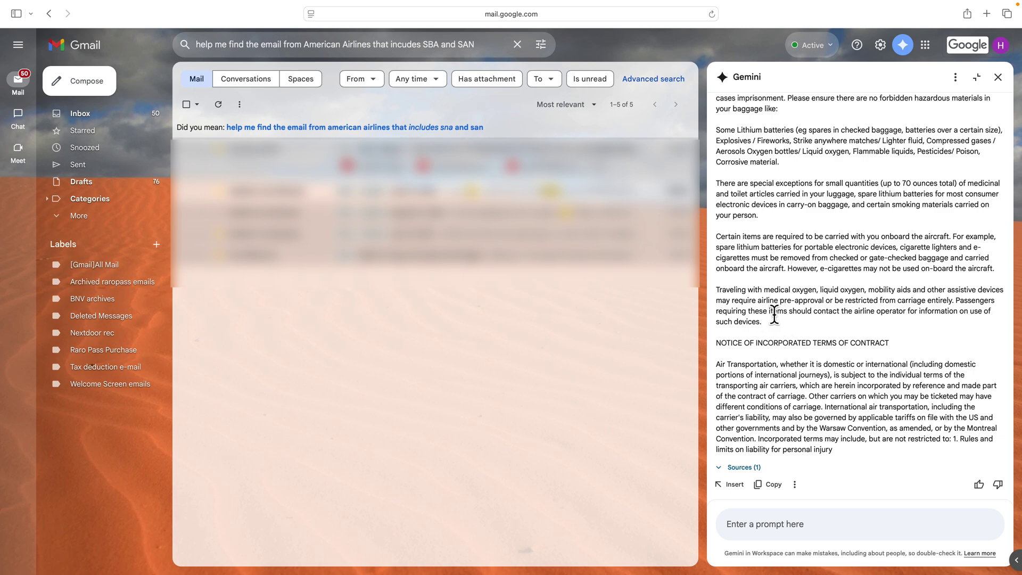
{"action": "scroll", "coordinate": [776, 311], "scroll_direction": "up", "scroll_amount": 20}
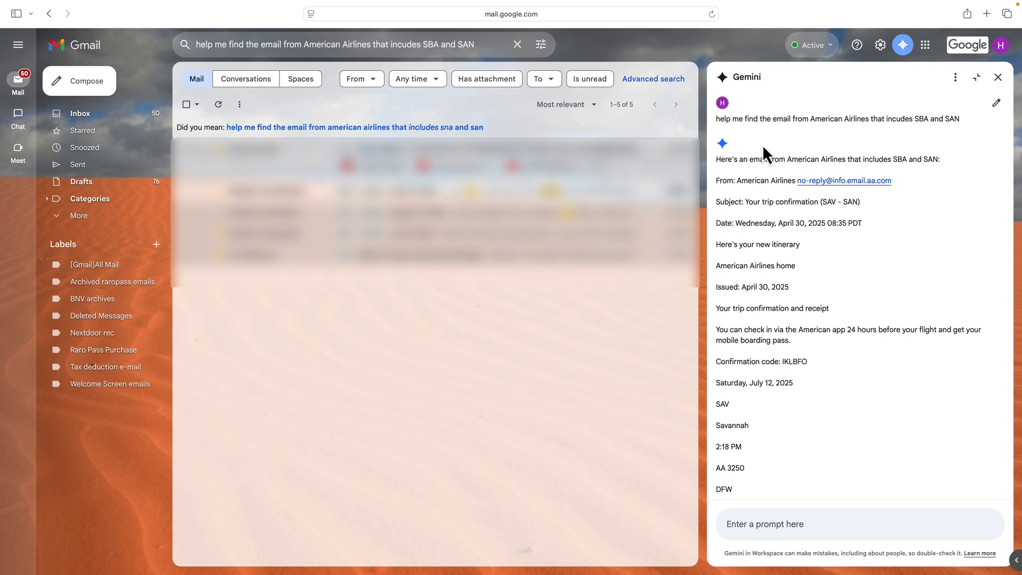
Ask Gemini 'please show me the email inside of gmail.com' as a follow-up
{"action": "left_click", "coordinate": [753, 525]}
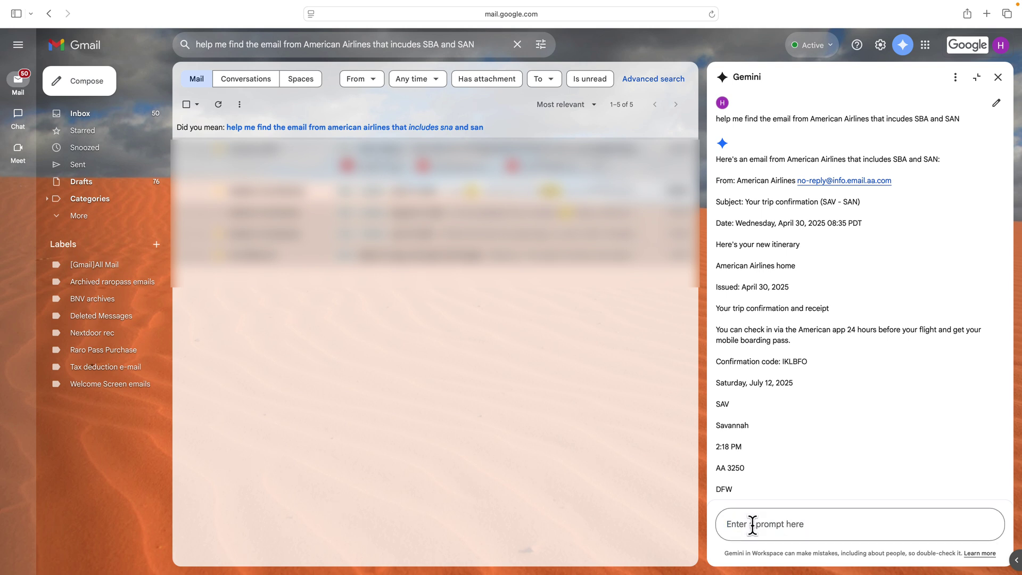
{"action": "type", "text": "please show me"}
{"action": "type", "text": "the email inside of gmai"}
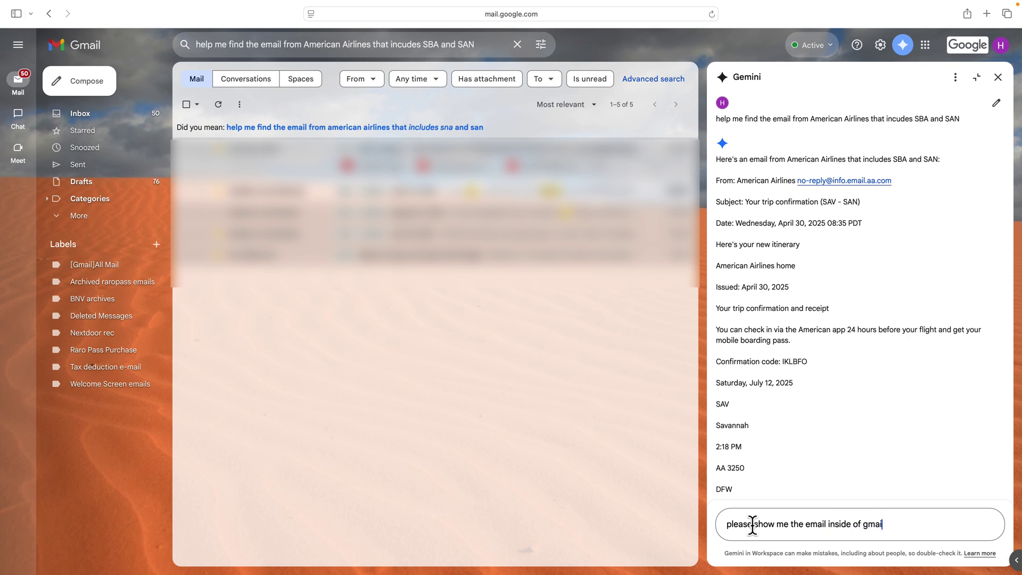
{"action": "type", "text": "l.com"}
{"action": "key", "text": "Return"}
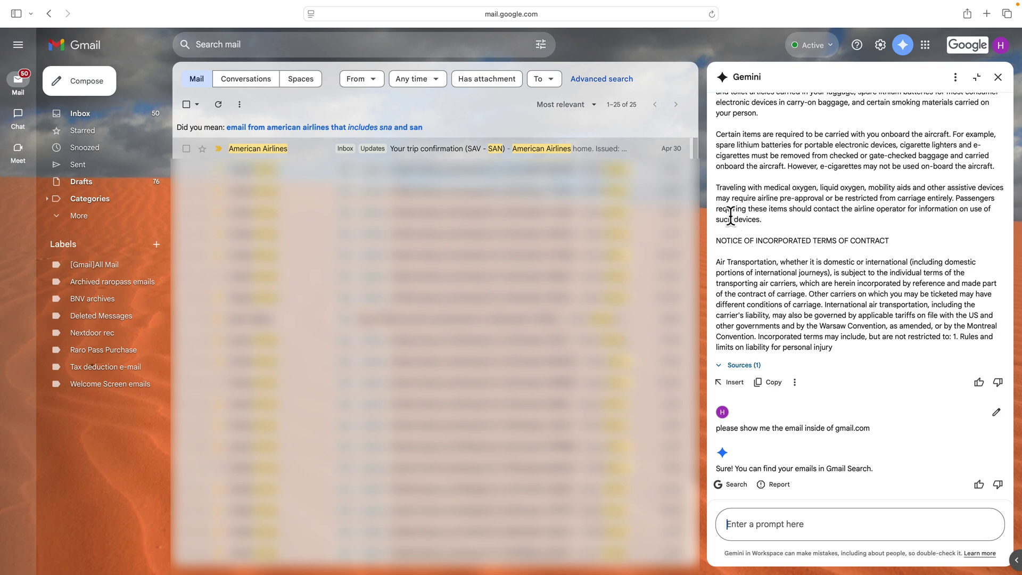
Open the 'Your trip confirmation (SAV - SAN)' email showing four flight legs, July 12–16
{"action": "left_click", "coordinate": [477, 153]}
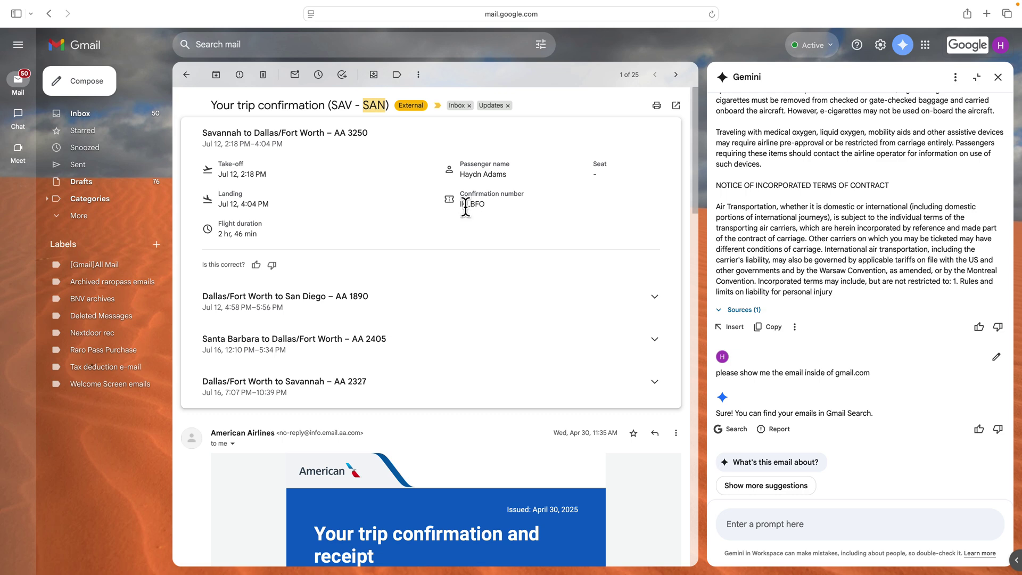
{"action": "scroll", "coordinate": [873, 270], "scroll_direction": "up", "scroll_amount": 8}
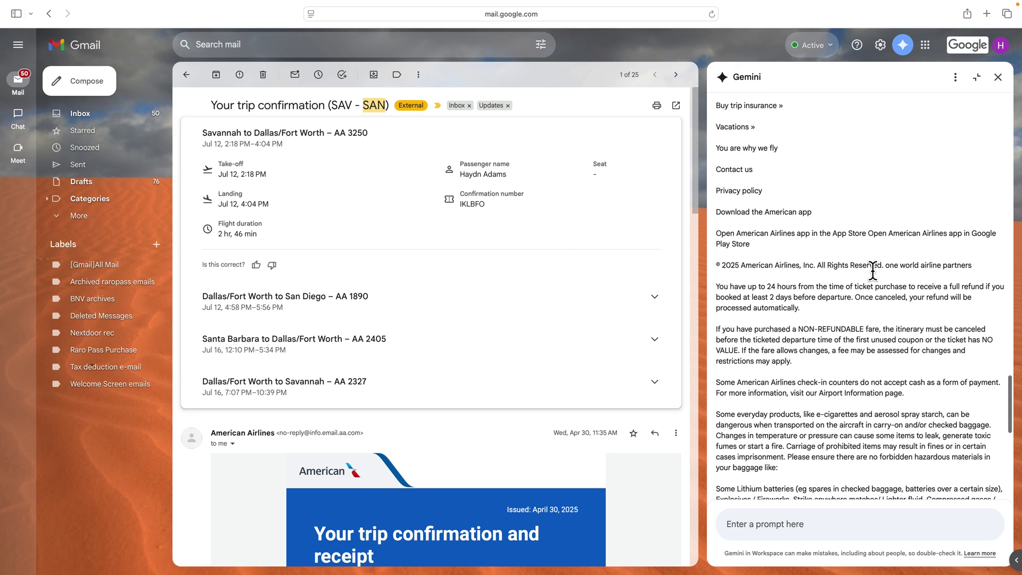
{"action": "scroll", "coordinate": [873, 270], "scroll_direction": "up", "scroll_amount": 15}
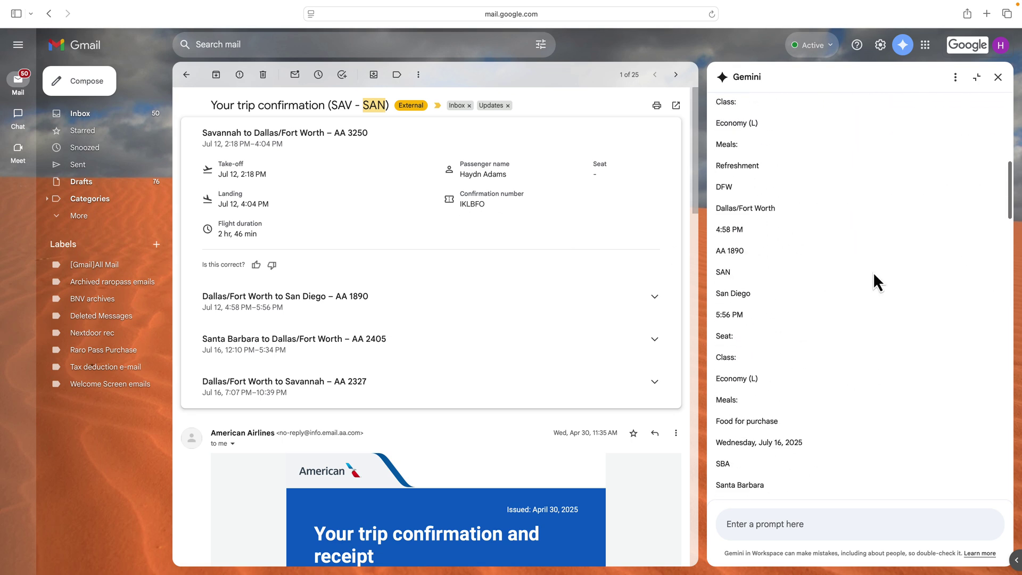
{"action": "scroll", "coordinate": [873, 282], "scroll_direction": "up", "scroll_amount": 10}
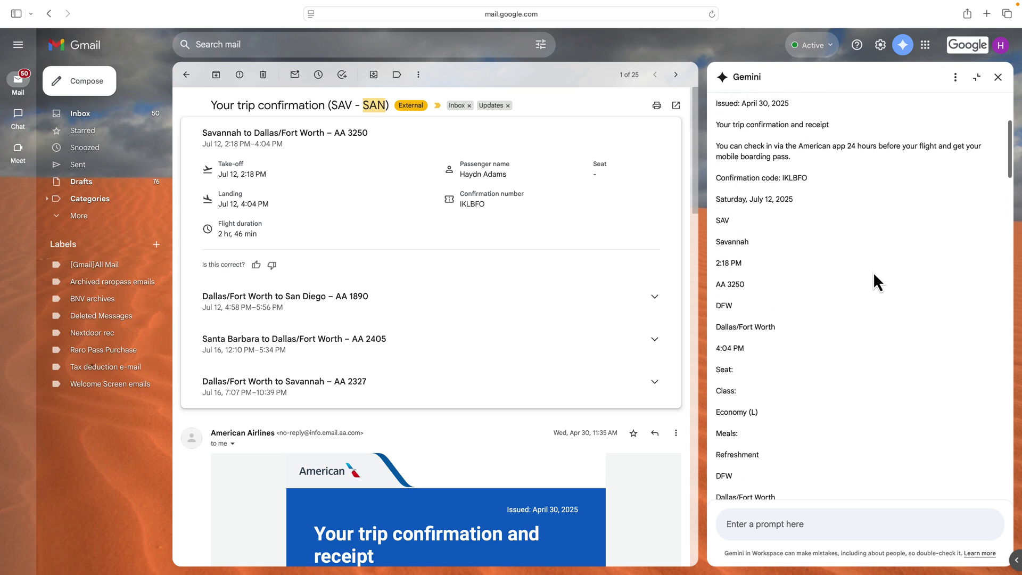